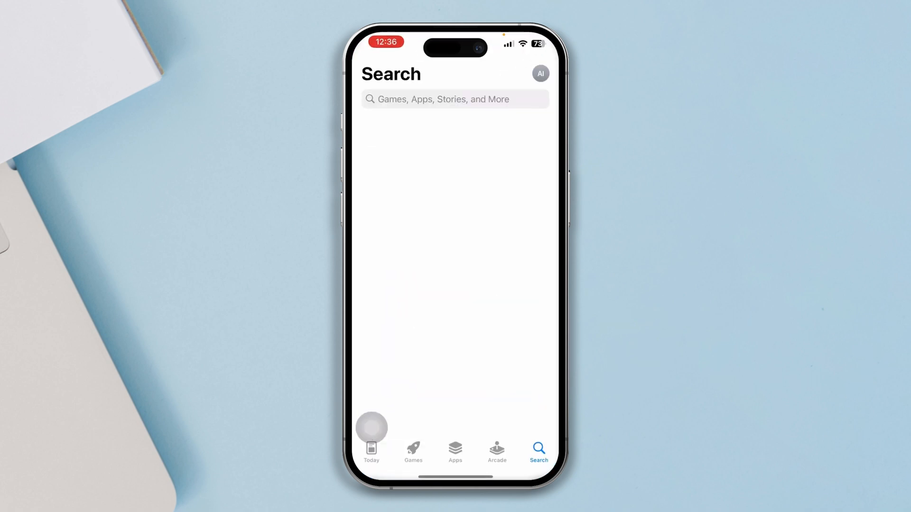
Step: Search App Store for 'hardware test' and locate Check My Device in the results
{"action": "left_click", "coordinate": [508, 461]}
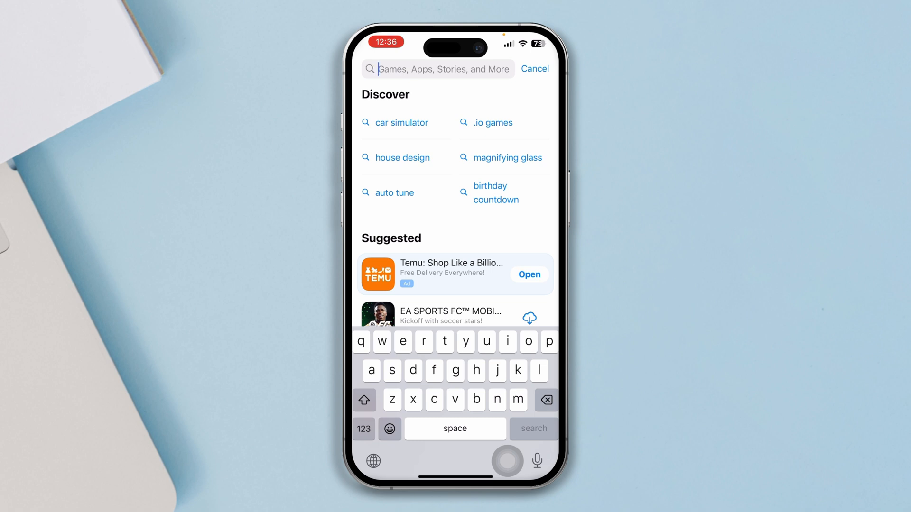
{"action": "type", "text": "har"}
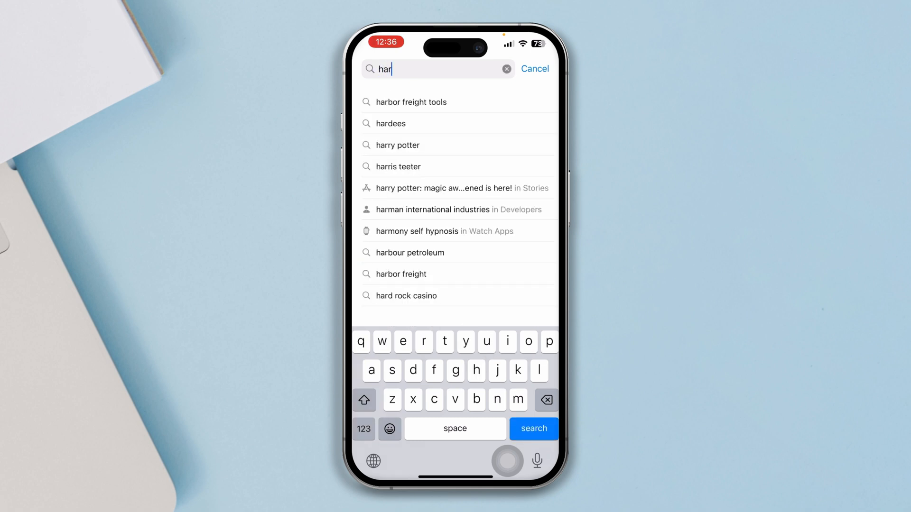
{"action": "type", "text": "der"}
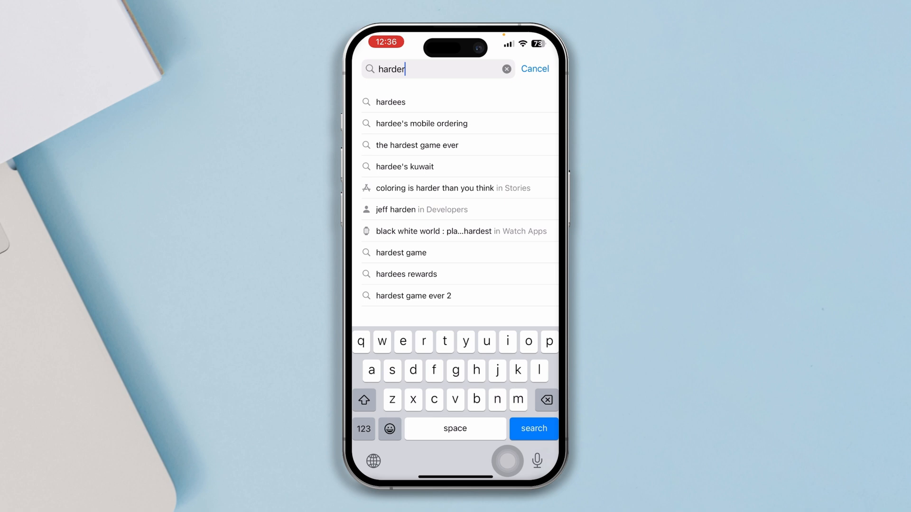
{"action": "key", "text": "BackSpace"}
{"action": "key", "text": "BackSpace"}
{"action": "key", "text": "BackSpace"}
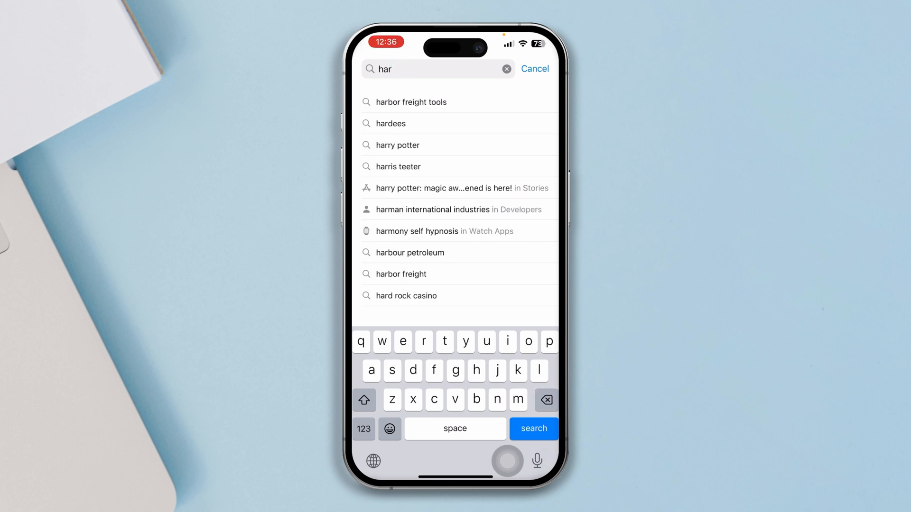
{"action": "type", "text": "dw"}
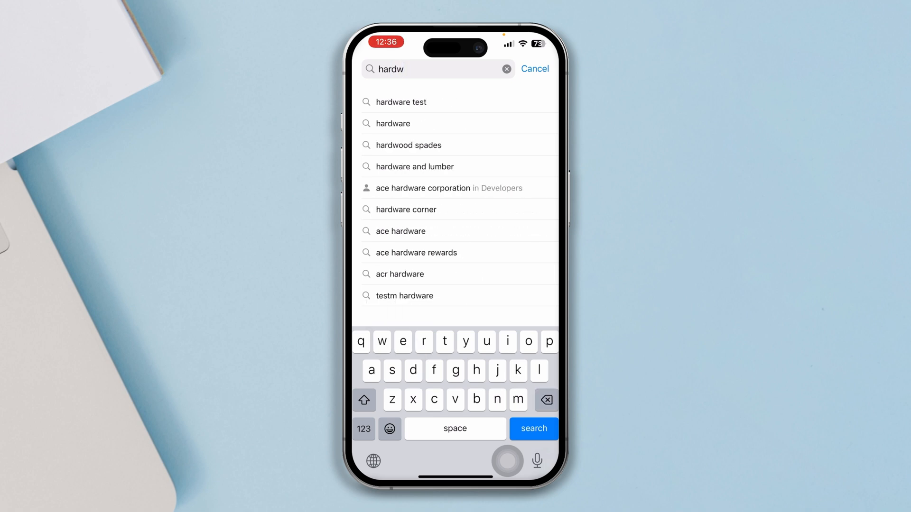
{"action": "left_click", "coordinate": [401, 102]}
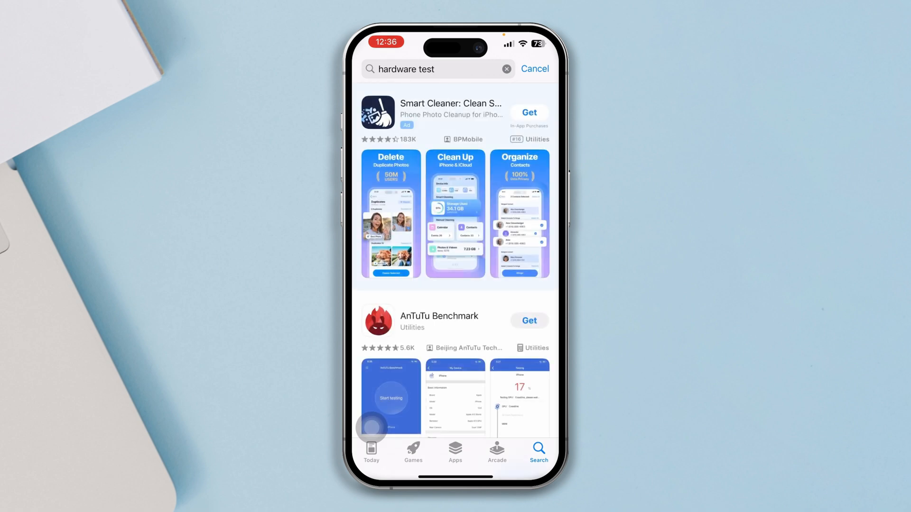
{"action": "scroll", "coordinate": [456, 285], "scroll_direction": "down", "scroll_amount": 5}
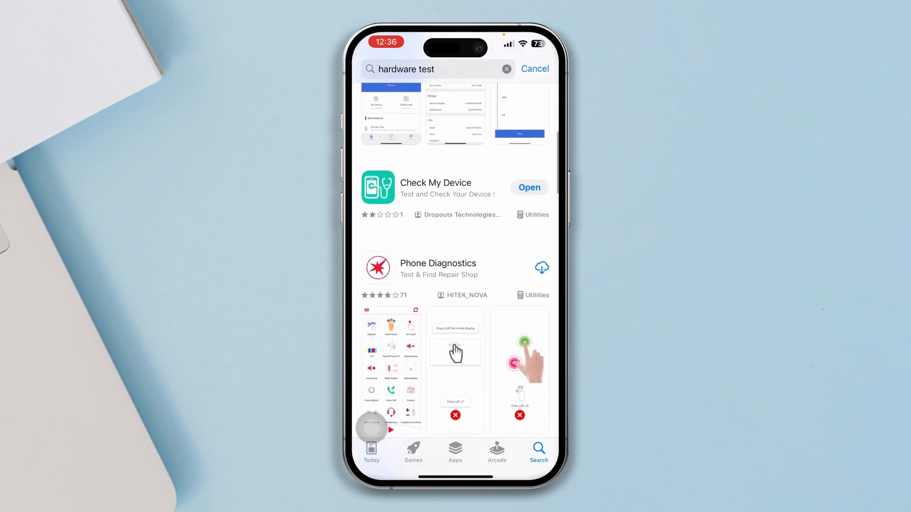
Step: Launch Check My Device and start its Touch Screen Test
{"action": "left_click", "coordinate": [533, 203]}
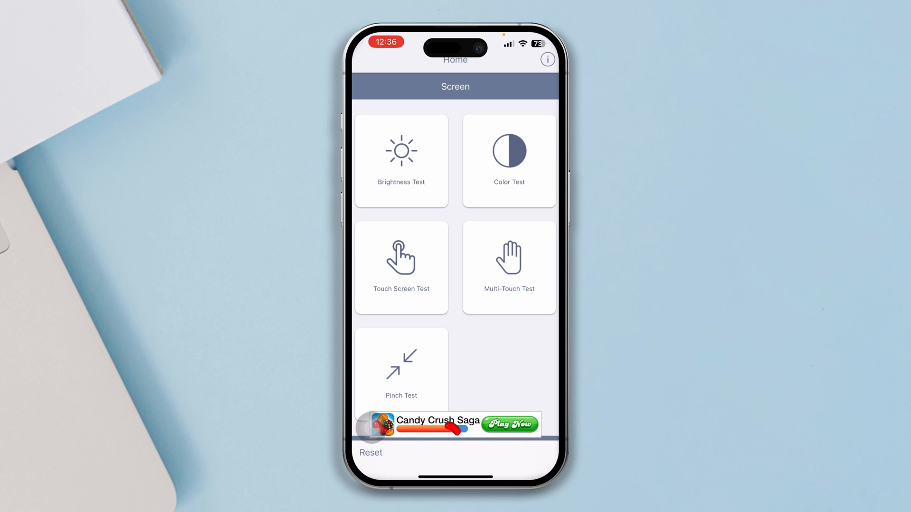
{"action": "left_click", "coordinate": [402, 267]}
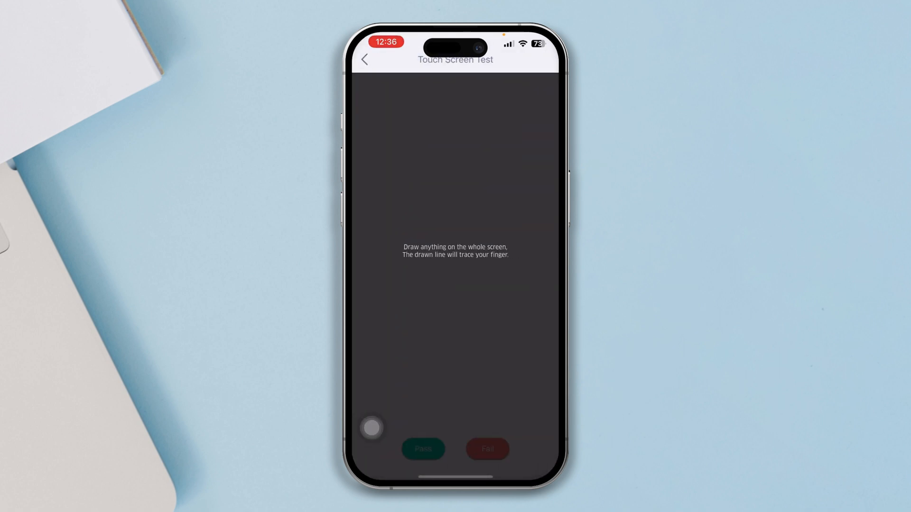
{"action": "left_click", "coordinate": [405, 281]}
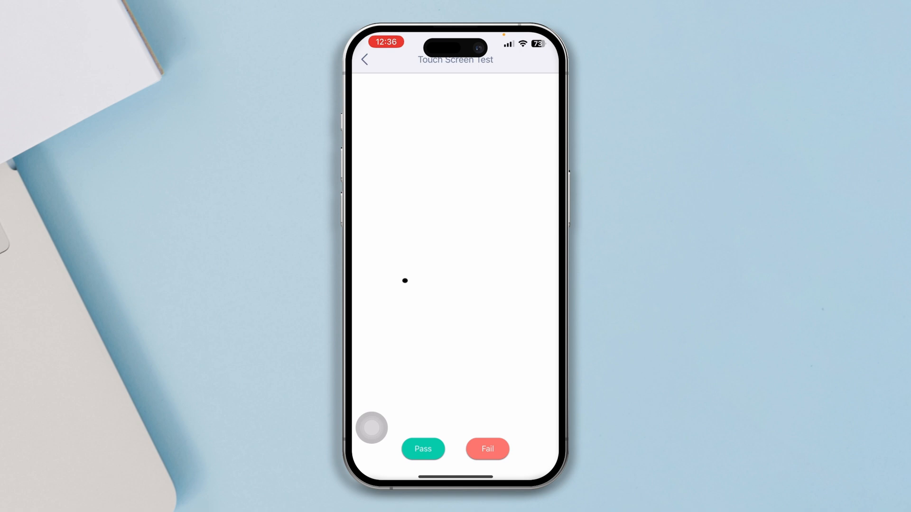
Step: Cover the test canvas with freehand loops and zigzag scribbles, then leave for the app switcher
{"action": "mouse_move", "coordinate": [364, 222]}
{"action": "left_mouse_down"}
{"action": "mouse_move", "coordinate": [472, 278]}
{"action": "mouse_move", "coordinate": [484, 297]}
{"action": "mouse_move", "coordinate": [427, 184]}
{"action": "mouse_move", "coordinate": [495, 168]}
{"action": "left_mouse_up"}
{"action": "mouse_move", "coordinate": [494, 223]}
{"action": "left_mouse_down"}
{"action": "mouse_move", "coordinate": [423, 171]}
{"action": "mouse_move", "coordinate": [420, 324]}
{"action": "mouse_move", "coordinate": [491, 260]}
{"action": "mouse_move", "coordinate": [527, 124]}
{"action": "left_mouse_up"}
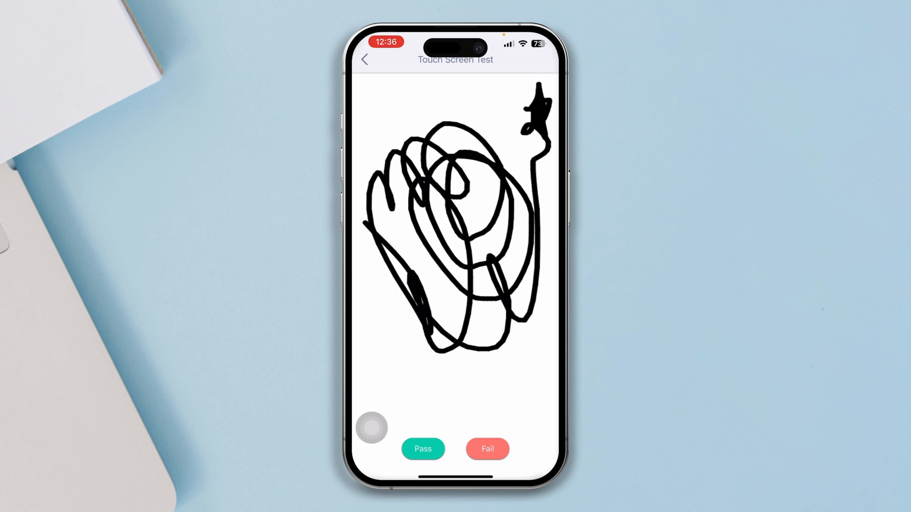
{"action": "mouse_move", "coordinate": [533, 173]}
{"action": "left_mouse_down"}
{"action": "mouse_move", "coordinate": [453, 146]}
{"action": "mouse_move", "coordinate": [549, 146]}
{"action": "mouse_move", "coordinate": [527, 142]}
{"action": "mouse_move", "coordinate": [513, 115]}
{"action": "mouse_move", "coordinate": [516, 143]}
{"action": "left_mouse_up"}
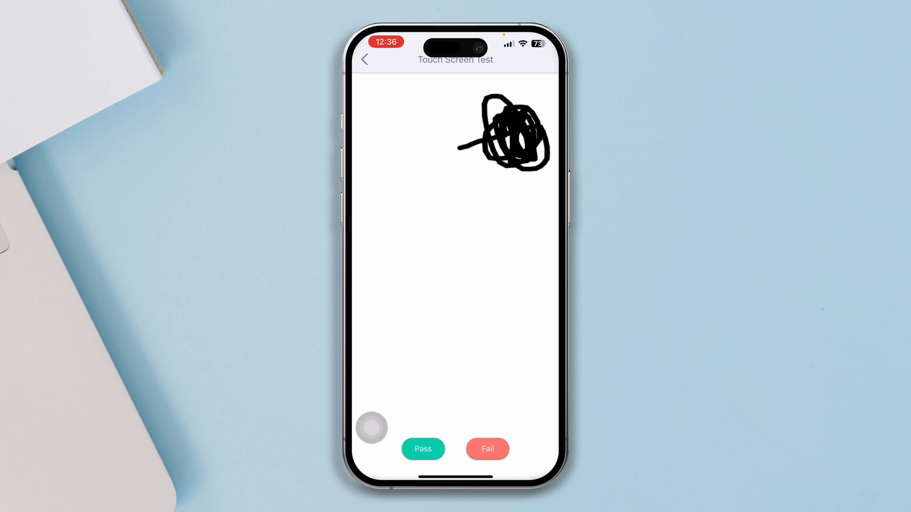
{"action": "mouse_move", "coordinate": [530, 181]}
{"action": "left_mouse_down"}
{"action": "mouse_move", "coordinate": [498, 192]}
{"action": "mouse_move", "coordinate": [473, 99]}
{"action": "mouse_move", "coordinate": [456, 207]}
{"action": "mouse_move", "coordinate": [470, 189]}
{"action": "left_mouse_up"}
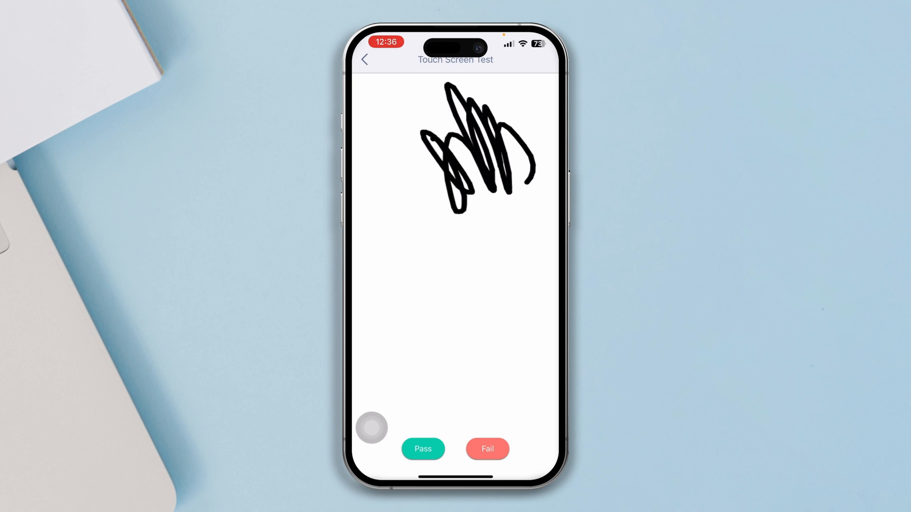
{"action": "mouse_move", "coordinate": [421, 213]}
{"action": "left_mouse_down"}
{"action": "mouse_move", "coordinate": [457, 213]}
{"action": "mouse_move", "coordinate": [463, 228]}
{"action": "left_mouse_up"}
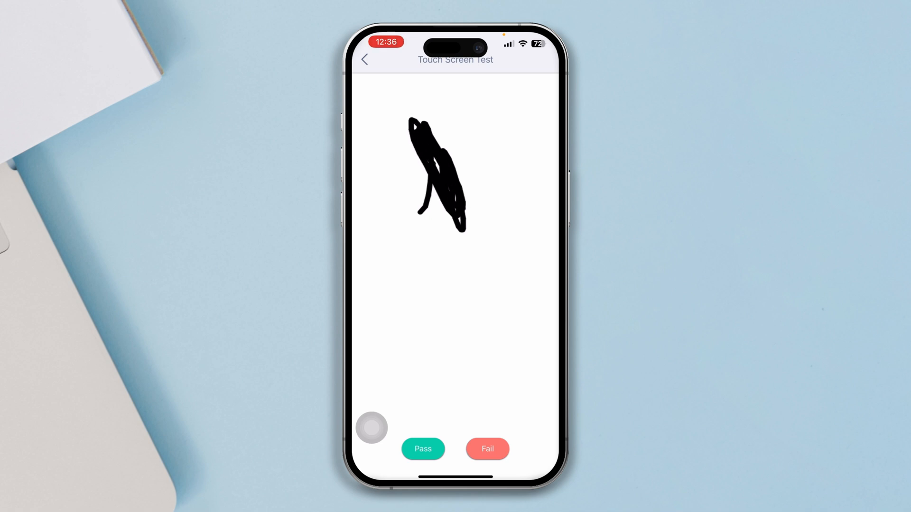
{"action": "mouse_move", "coordinate": [456, 476]}
{"action": "left_mouse_down"}
{"action": "mouse_move", "coordinate": [455, 298]}
{"action": "mouse_move", "coordinate": [499, 72]}
{"action": "left_mouse_up"}
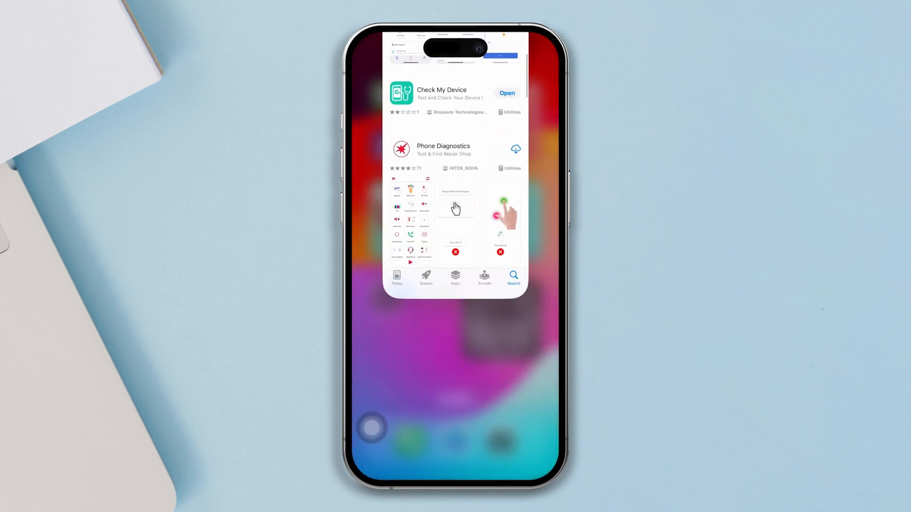
Step: Return home and reach the Touch settings under Accessibility in Settings
{"action": "left_click_drag", "start_coordinate": [455, 284], "coordinate": [455, 71]}
{"action": "left_click", "coordinate": [383, 299]}
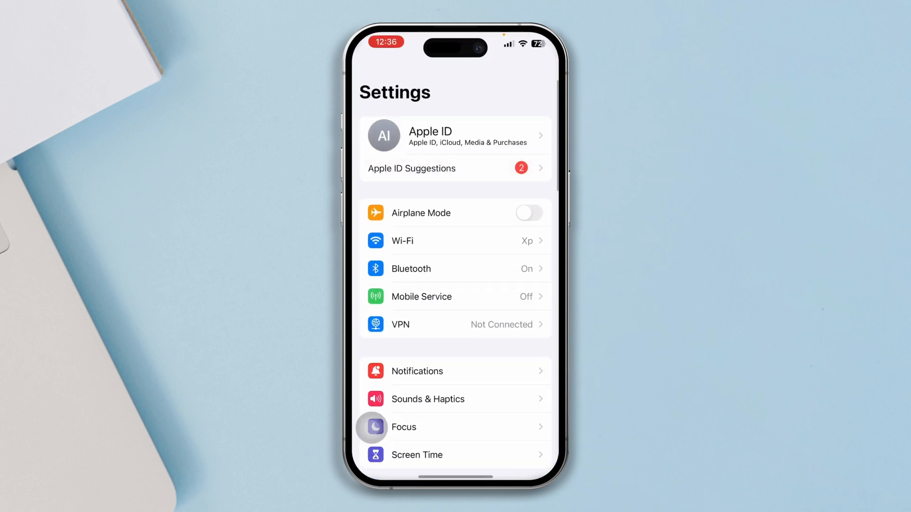
{"action": "scroll", "coordinate": [372, 429], "scroll_direction": "down", "scroll_amount": 3}
{"action": "scroll", "coordinate": [371, 428], "scroll_direction": "down", "scroll_amount": 5}
{"action": "scroll", "coordinate": [371, 427], "scroll_direction": "down", "scroll_amount": 2}
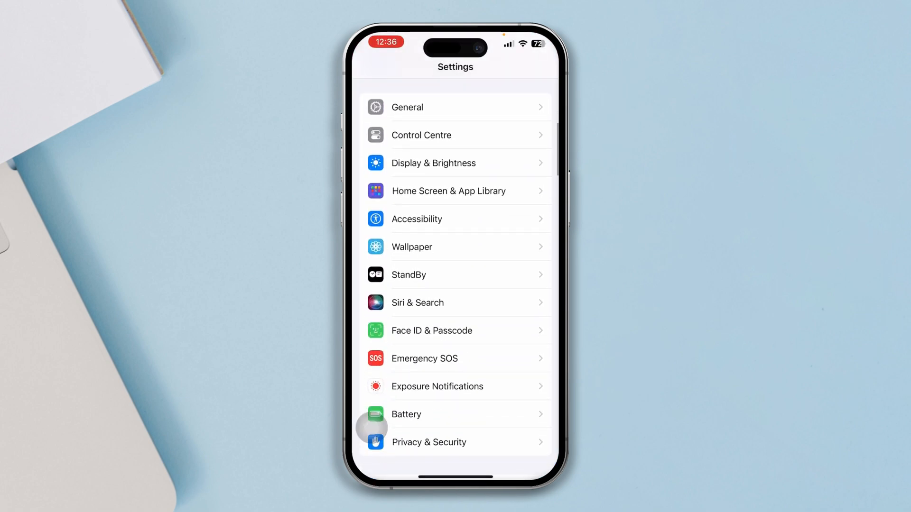
{"action": "left_click", "coordinate": [416, 226]}
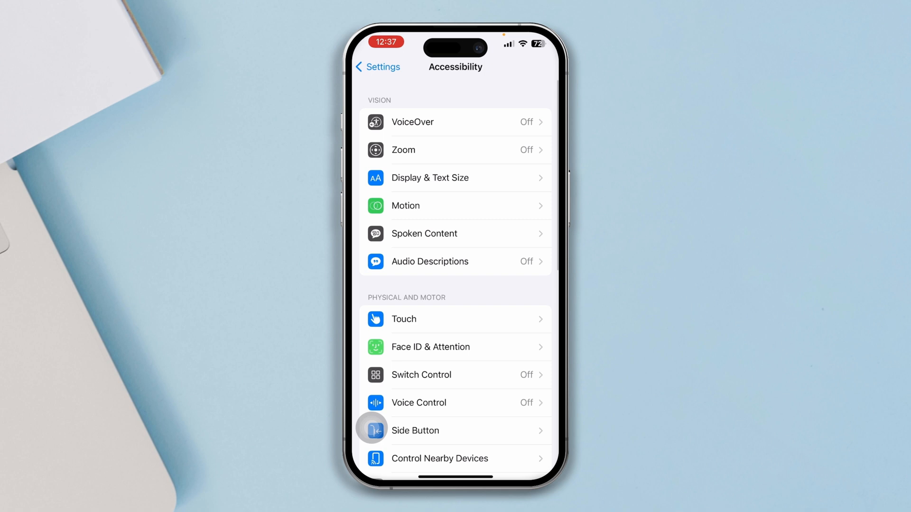
{"action": "scroll", "coordinate": [372, 428], "scroll_direction": "down", "scroll_amount": 1}
{"action": "left_click", "coordinate": [404, 277]}
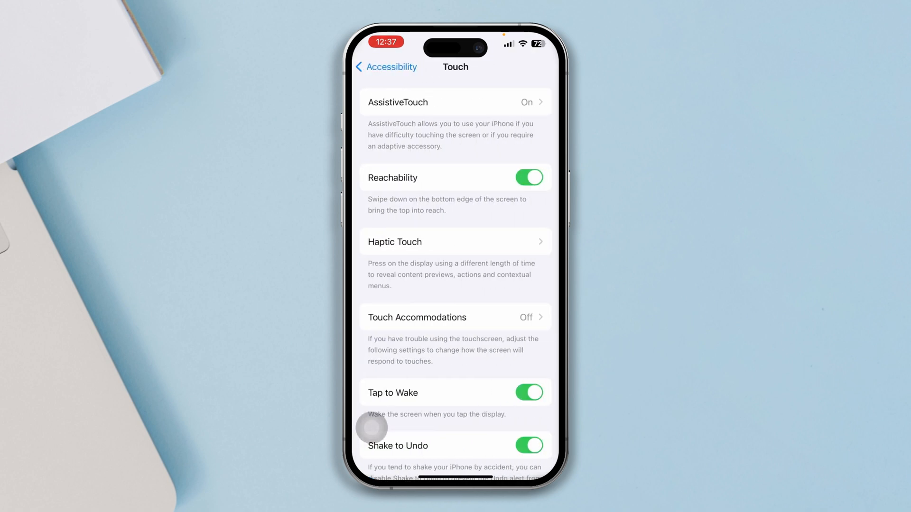
Step: Keep Haptic Touch duration at Fast and return to the Touch settings
{"action": "left_click", "coordinate": [399, 241]}
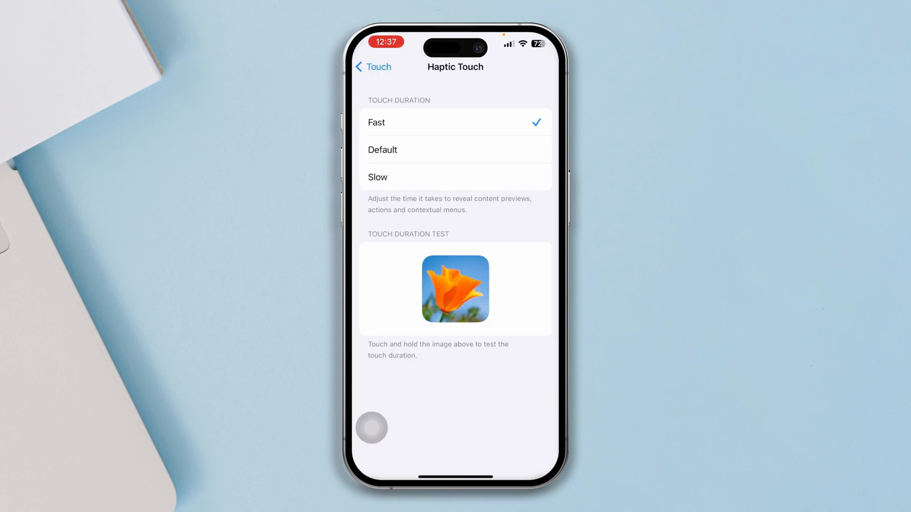
{"action": "left_click", "coordinate": [377, 122]}
{"action": "left_click", "coordinate": [374, 66]}
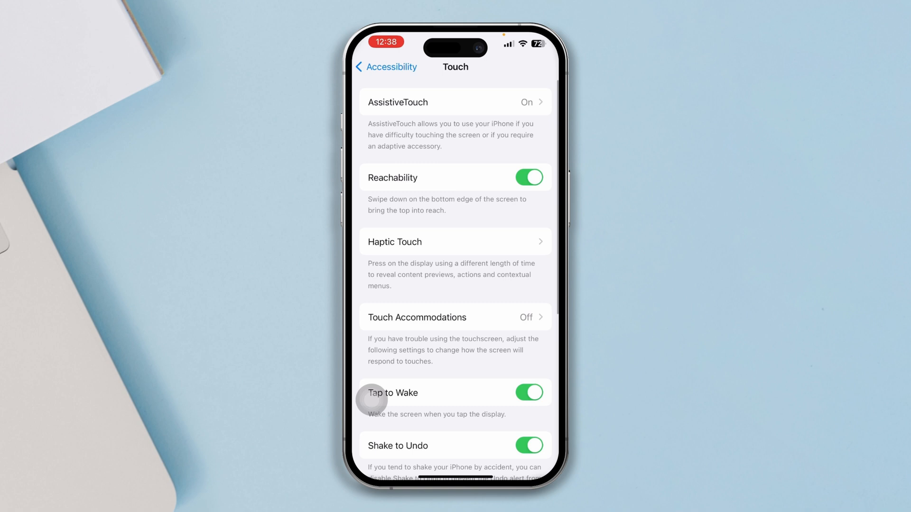
Step: In Touch Accommodations, toggle Hold Duration on and leave it off
{"action": "left_click", "coordinate": [417, 317]}
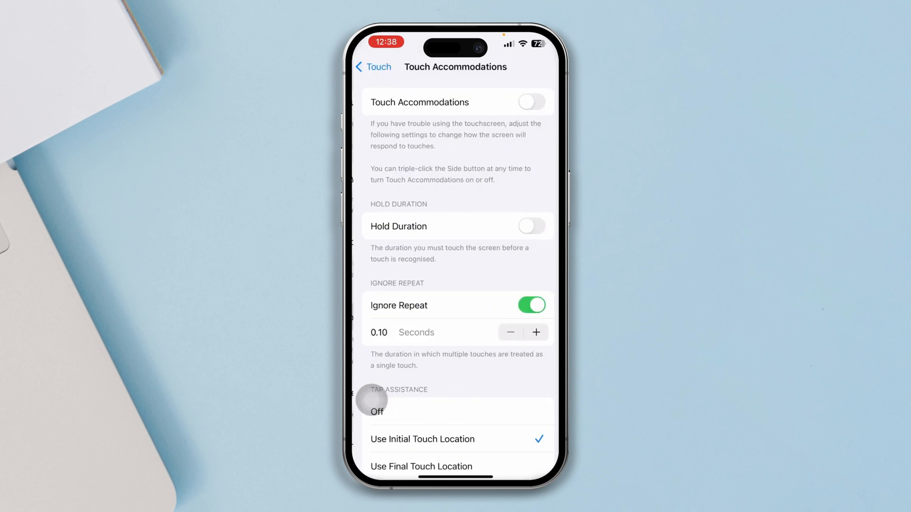
{"action": "scroll", "coordinate": [372, 403], "scroll_direction": "down", "scroll_amount": 2}
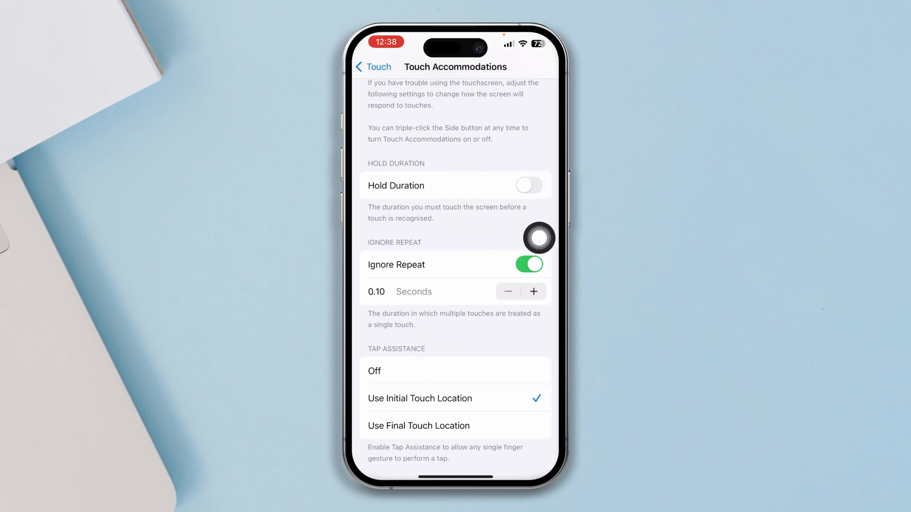
{"action": "left_click", "coordinate": [529, 185]}
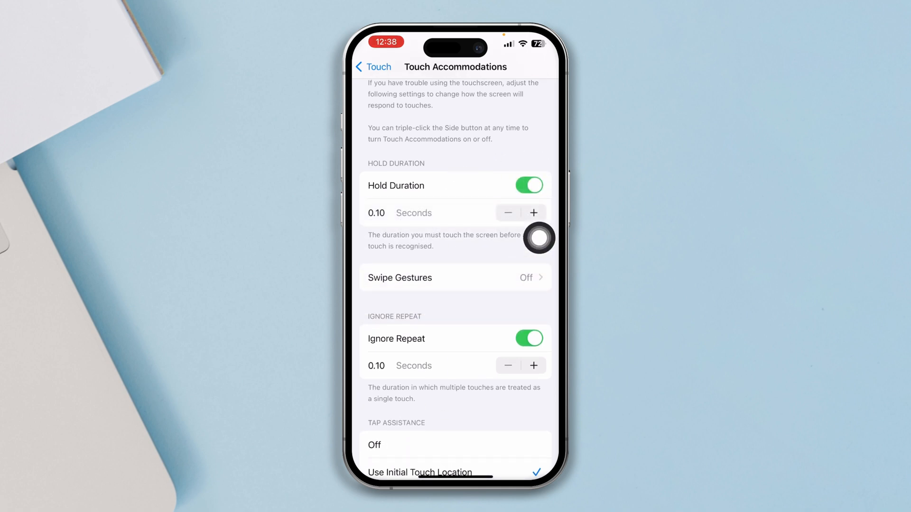
{"action": "left_click", "coordinate": [529, 185]}
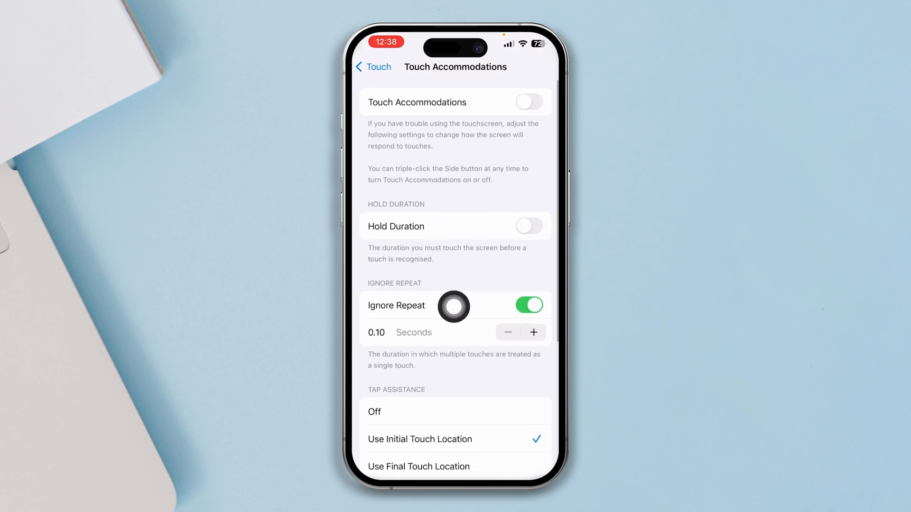
{"action": "scroll", "coordinate": [372, 254], "scroll_direction": "down", "scroll_amount": 2}
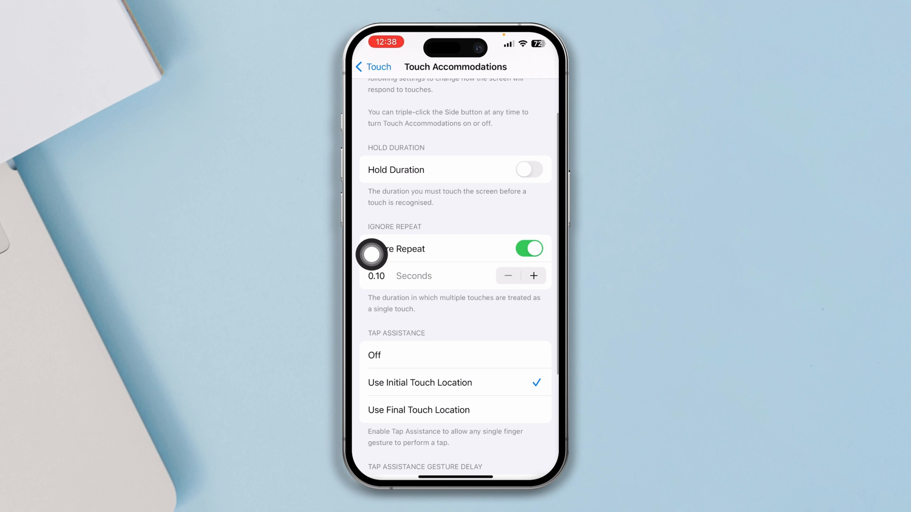
Step: Set Tap Assistance to Use Final Touch Location and move on to Swipe Gestures
{"action": "left_click", "coordinate": [456, 410]}
{"action": "scroll", "coordinate": [372, 254], "scroll_direction": "down", "scroll_amount": 5}
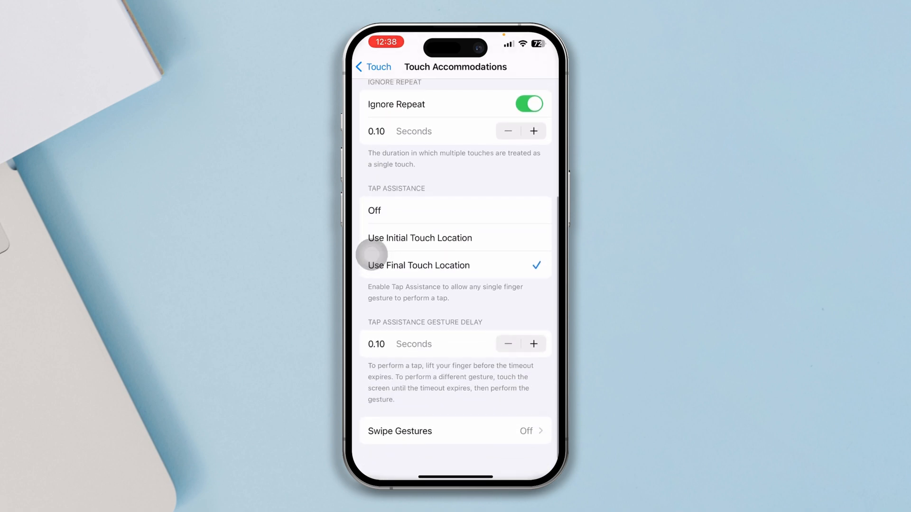
{"action": "left_click", "coordinate": [428, 431]}
Step: Reopen Settings via the app switcher and show iOS 17.0.2 on General > Software Update
{"action": "left_click_drag", "start_coordinate": [456, 475], "coordinate": [456, 321]}
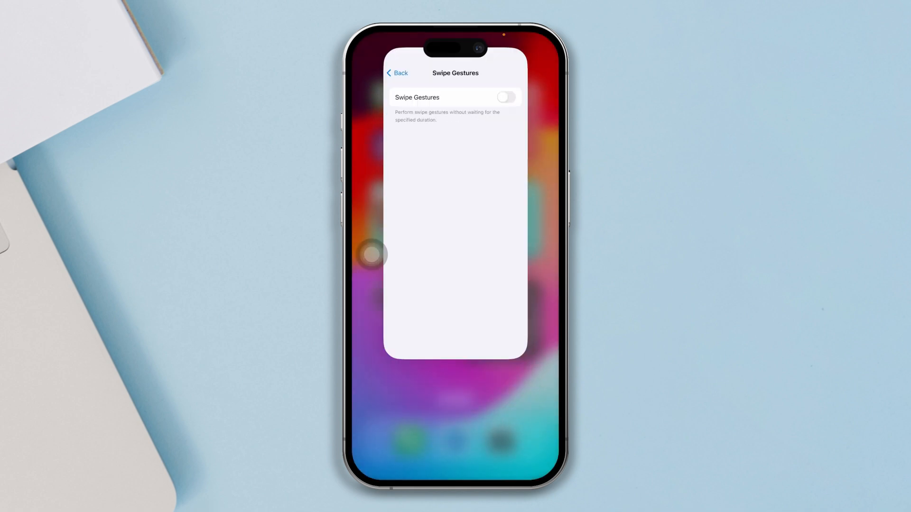
{"action": "left_click", "coordinate": [383, 295]}
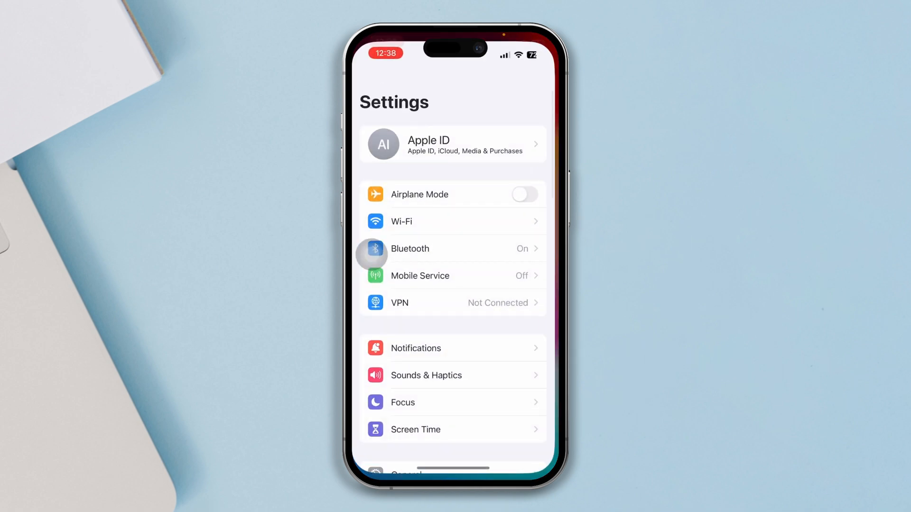
{"action": "scroll", "coordinate": [371, 254], "scroll_direction": "down", "scroll_amount": 3}
{"action": "scroll", "coordinate": [372, 255], "scroll_direction": "down", "scroll_amount": 4}
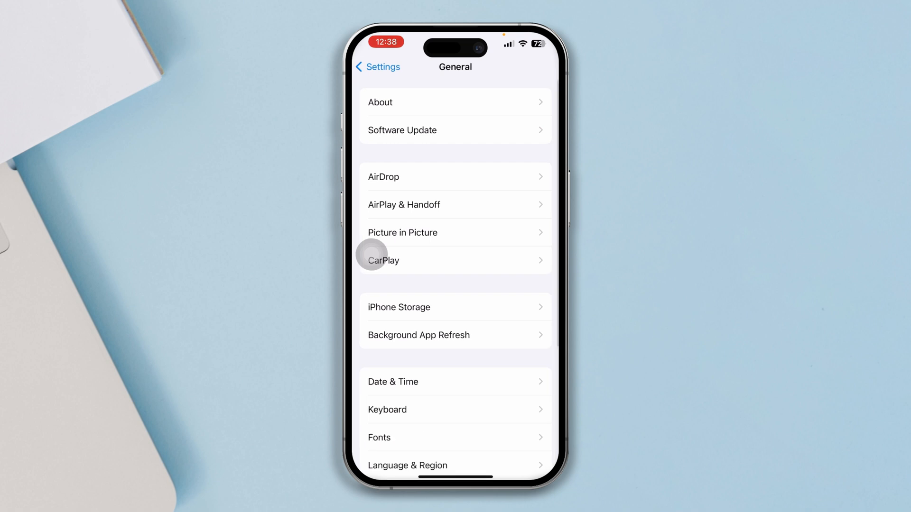
{"action": "left_click", "coordinate": [402, 130]}
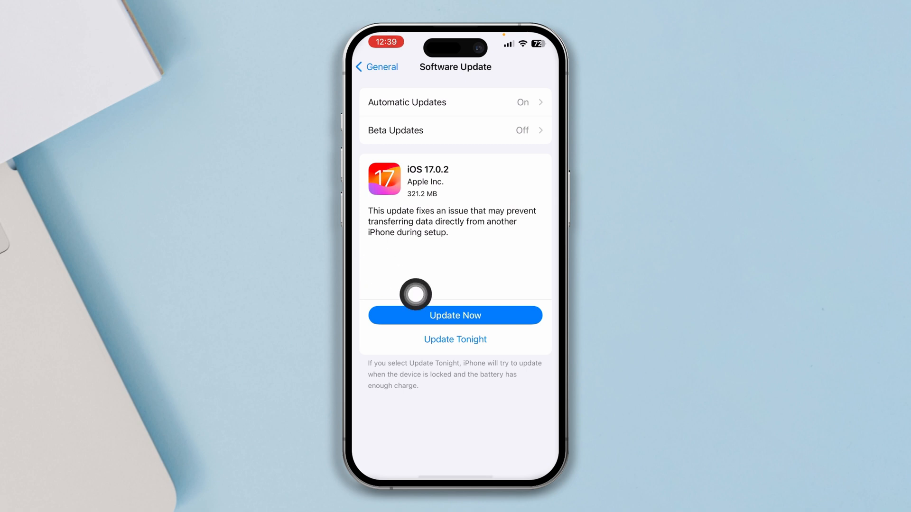
Step: Close Settings and return to the home screen
{"action": "left_click", "coordinate": [372, 264]}
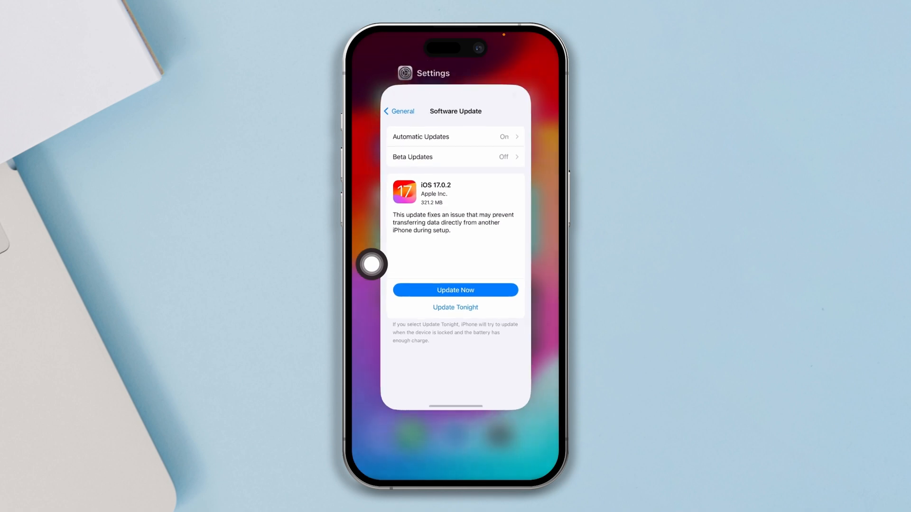